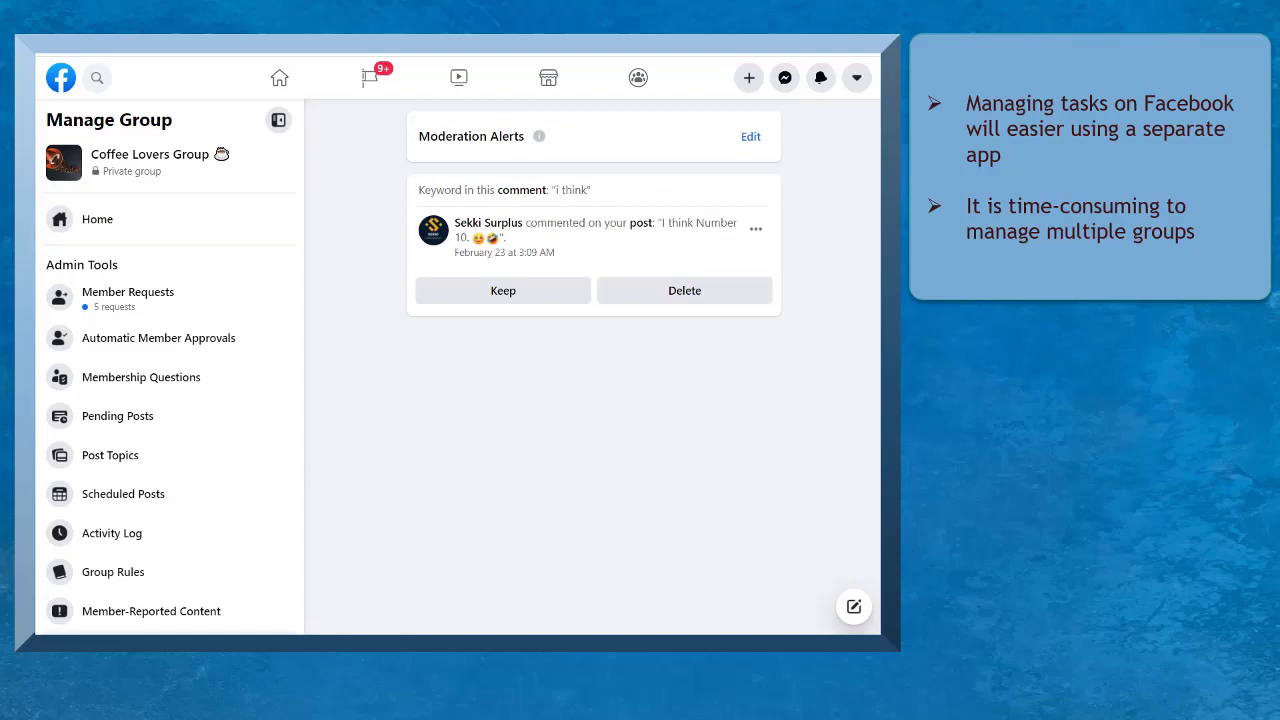
Open the Coffee Lovers Group's Member Requests and scroll through the applicant cards.
left_click(128, 292)
scroll(597, 370, "down", 5)
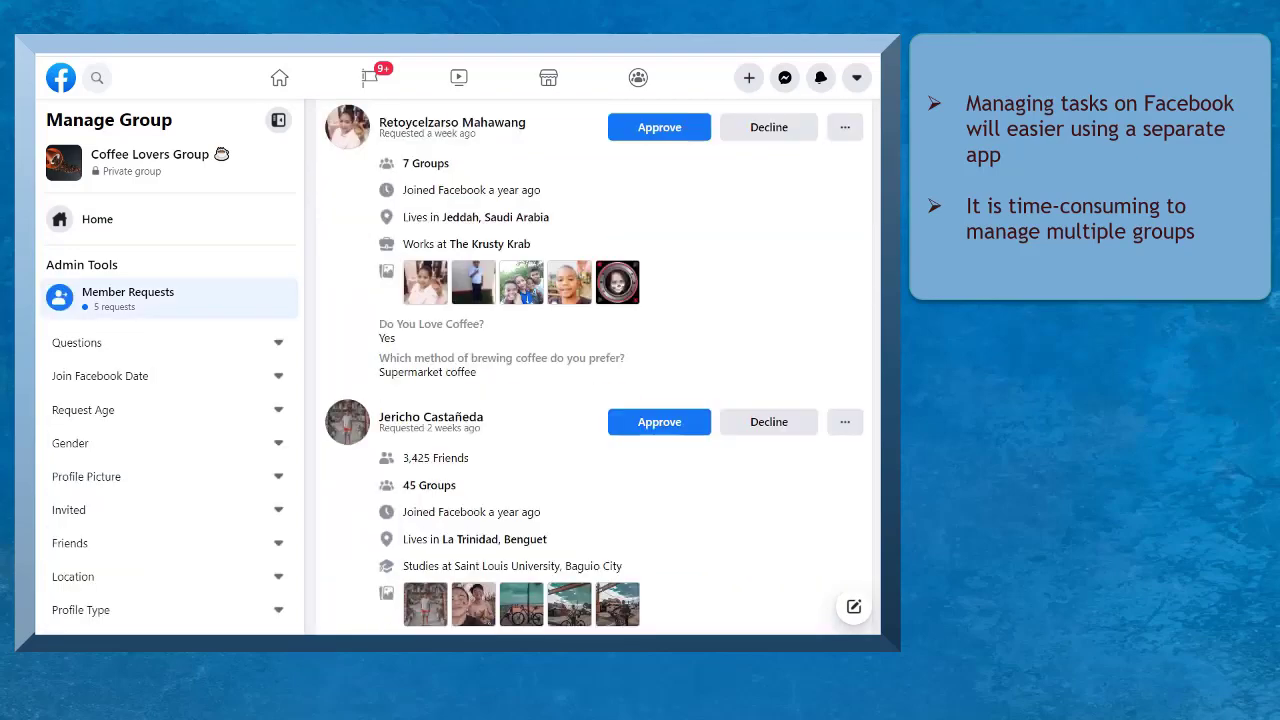
scroll(597, 370, "down", 6)
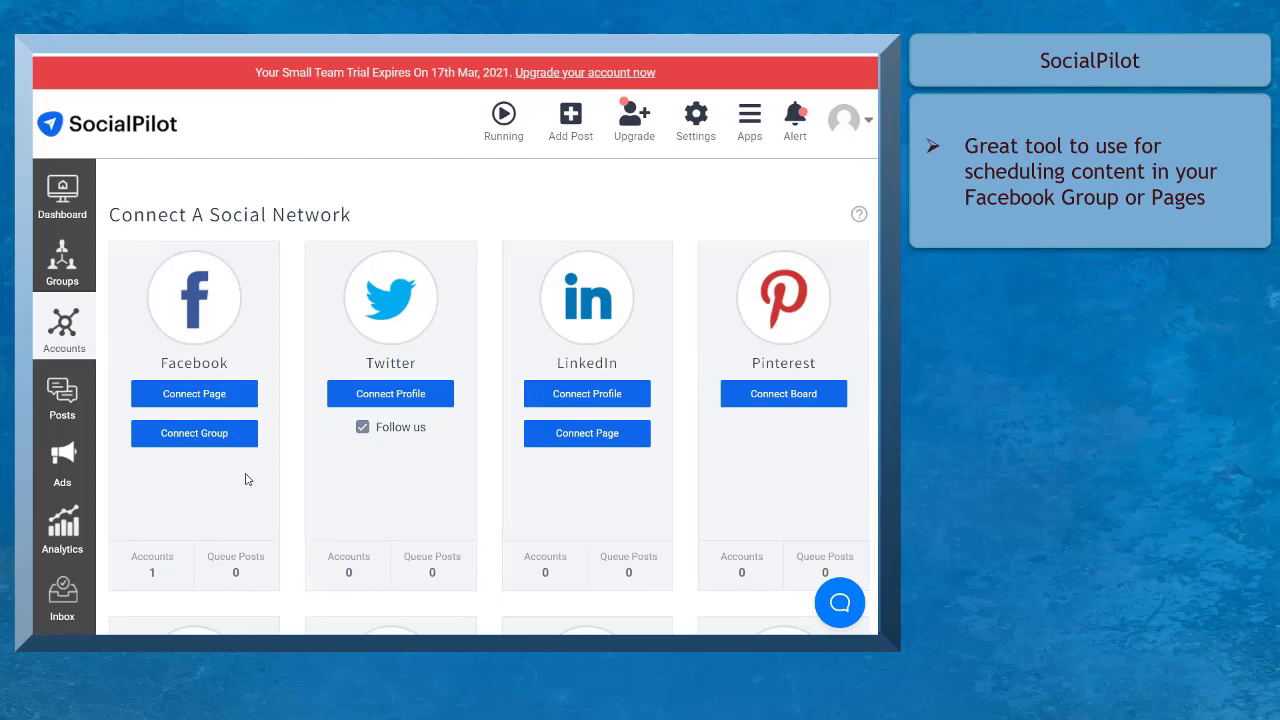
Start the Small Team 14-day free trial by signing up with Facebook and entering the account password.
left_click(246, 436)
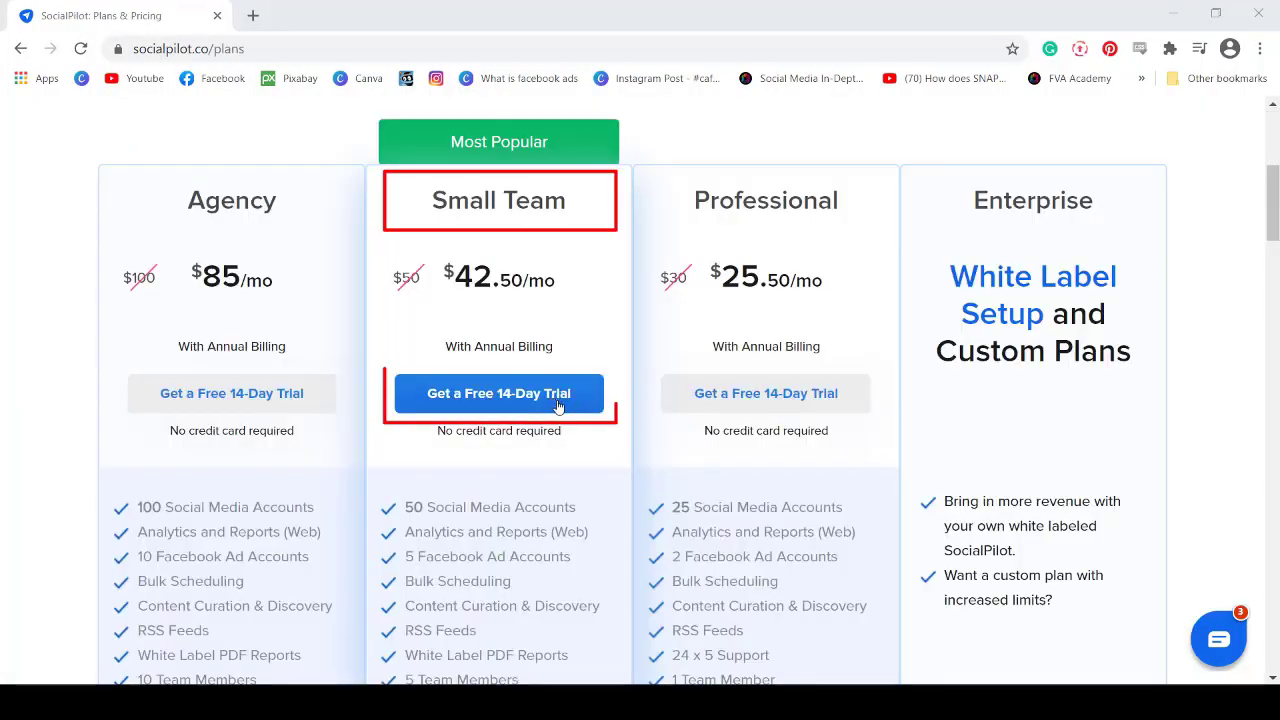
left_click(567, 408)
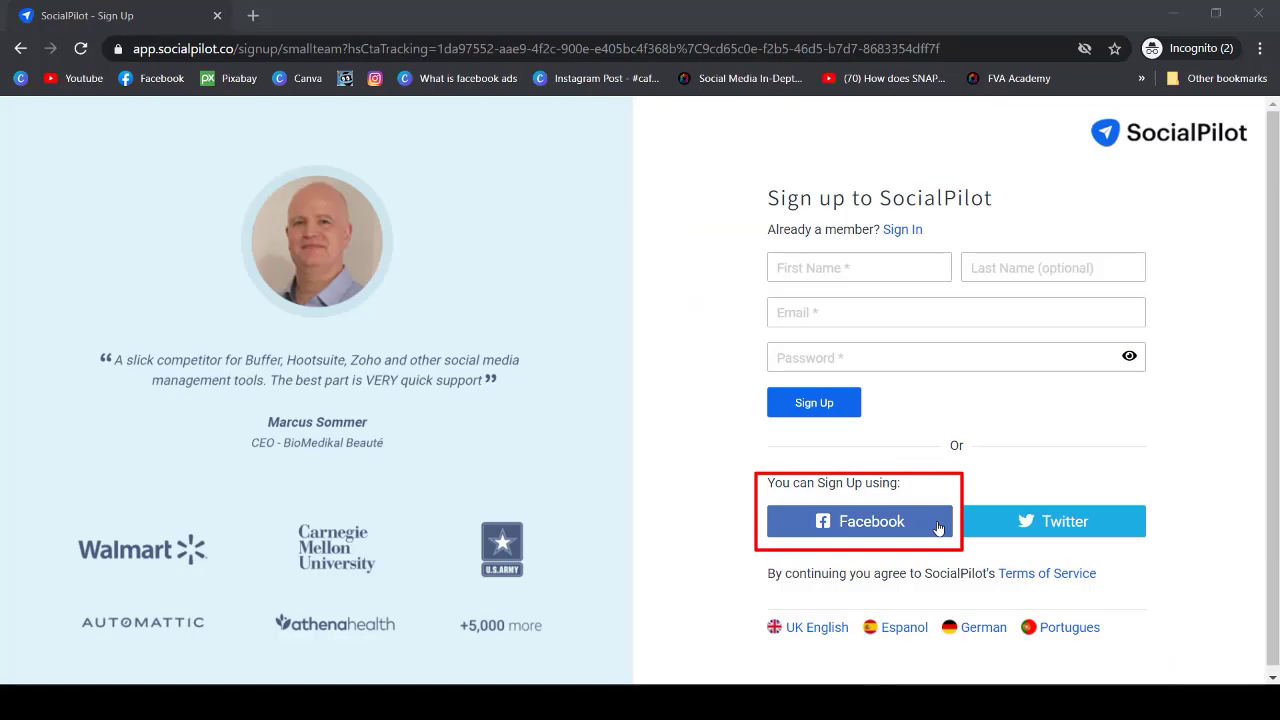
left_click(937, 530)
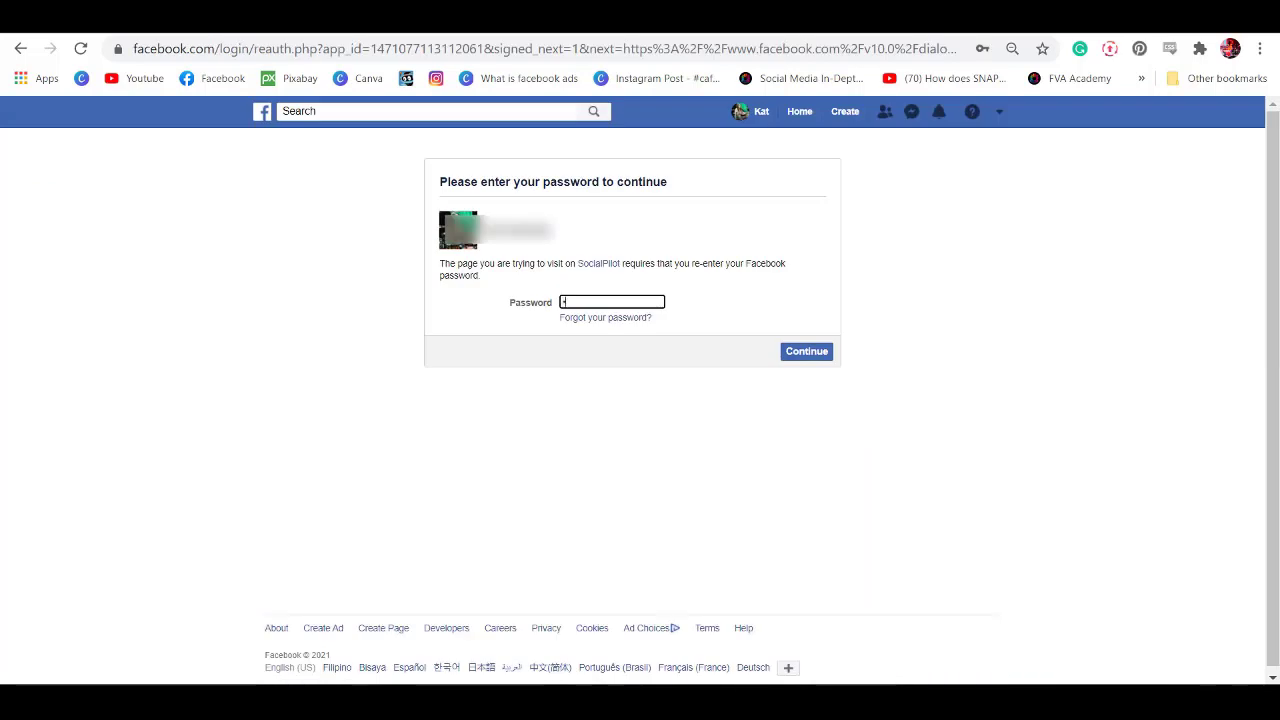
type("****")
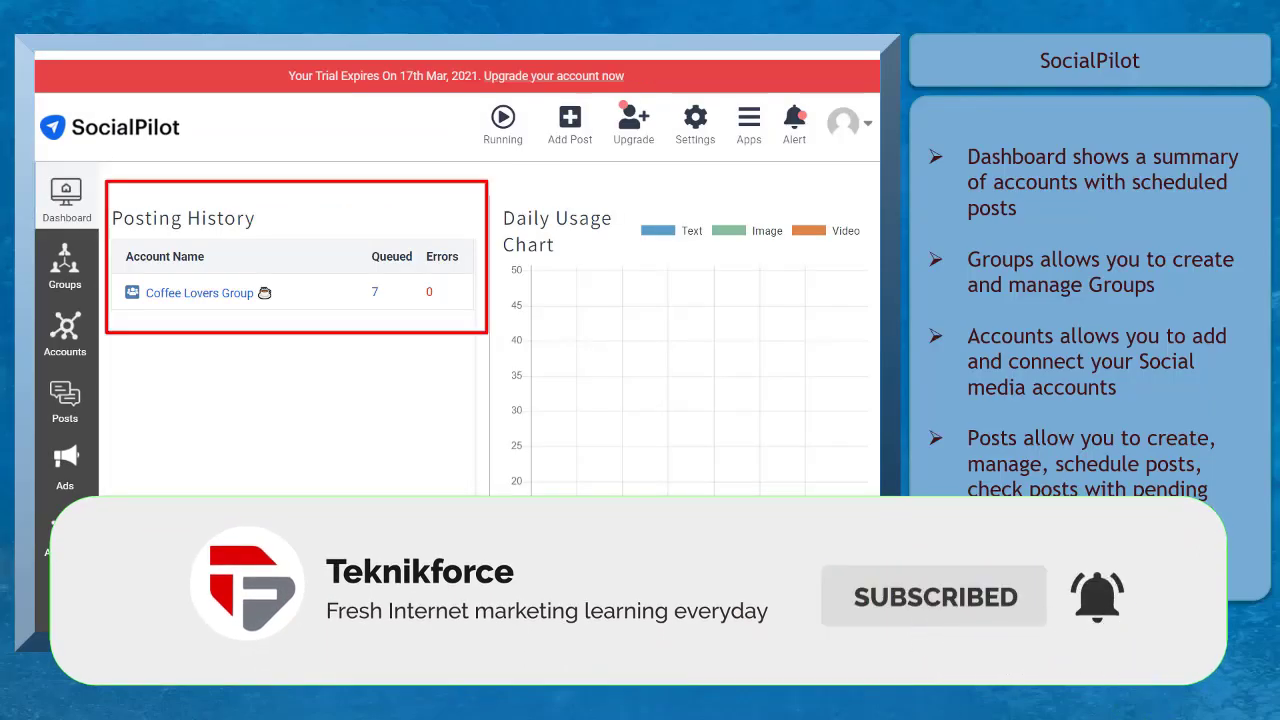
Visit Manage Groups and Manage Accounts from the sidebar, stepping through the tour tips.
mouse_move(60, 270)
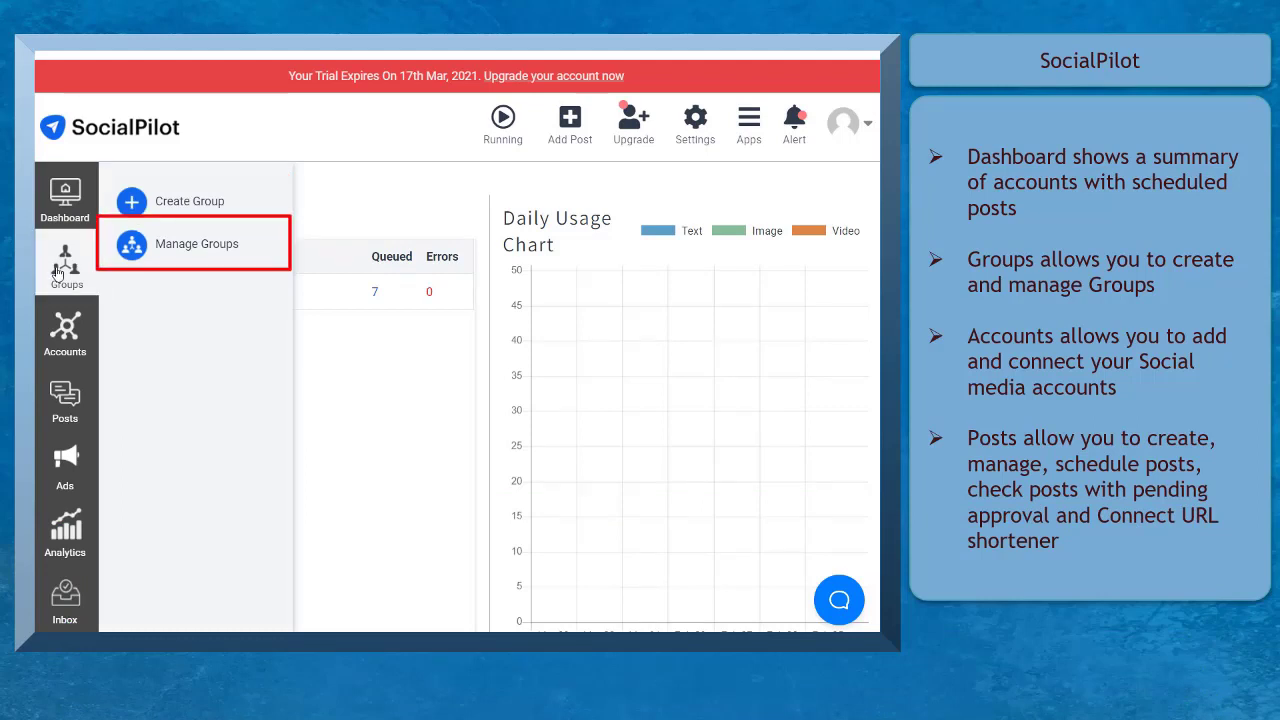
left_click(60, 270)
mouse_move(70, 347)
left_click(171, 251)
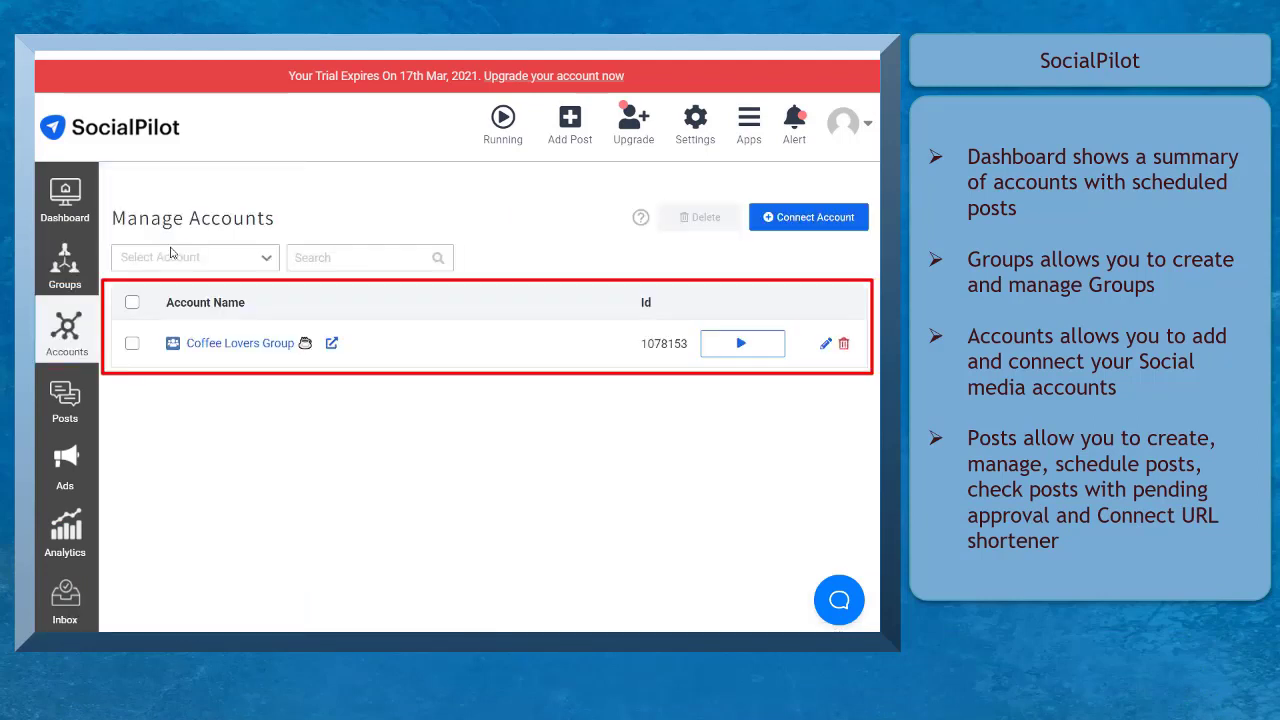
mouse_move(85, 425)
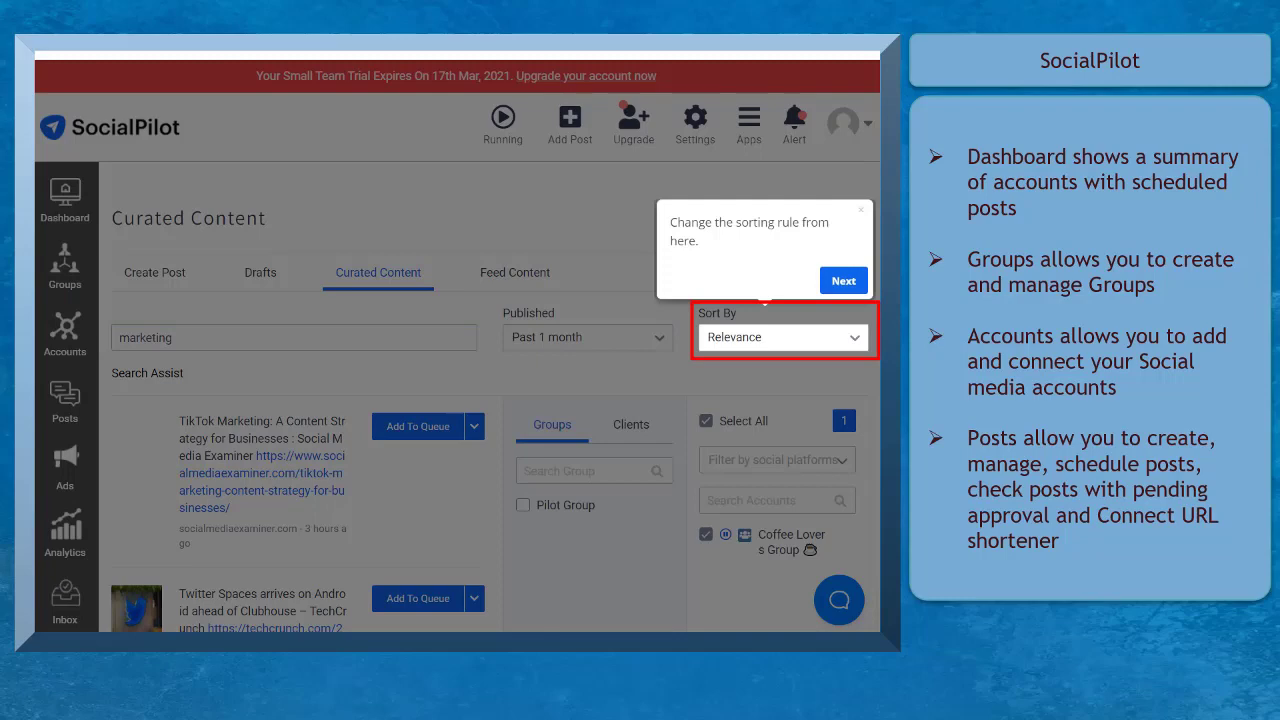
left_click(661, 568)
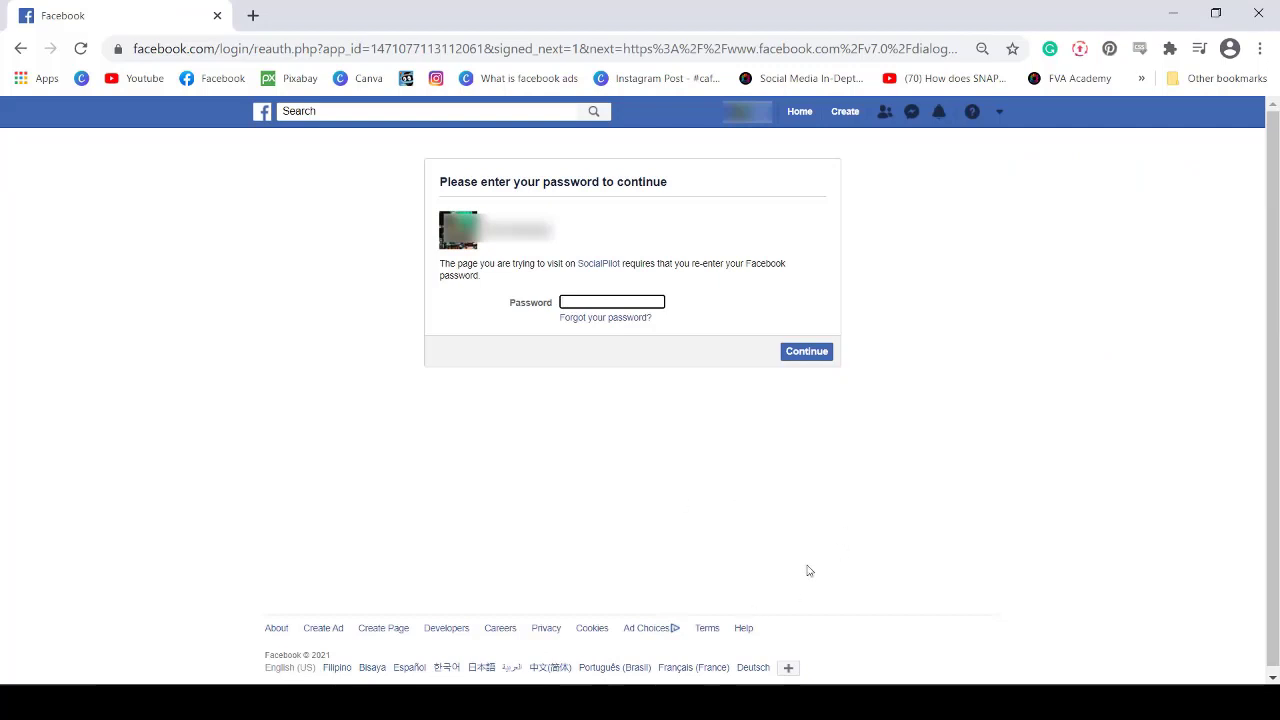
Re-enter the Facebook password and grant SocialPilot permission to post into groups.
type("****")
key("Return")
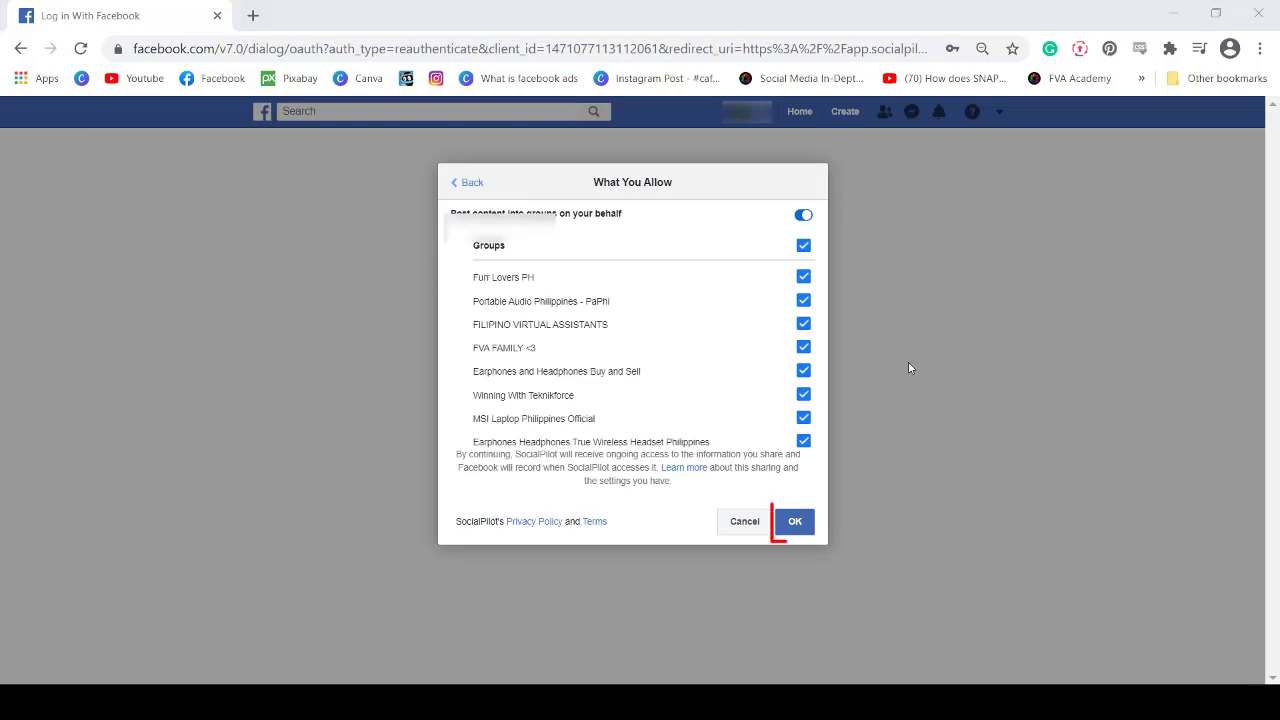
scroll(666, 354, "down", 5)
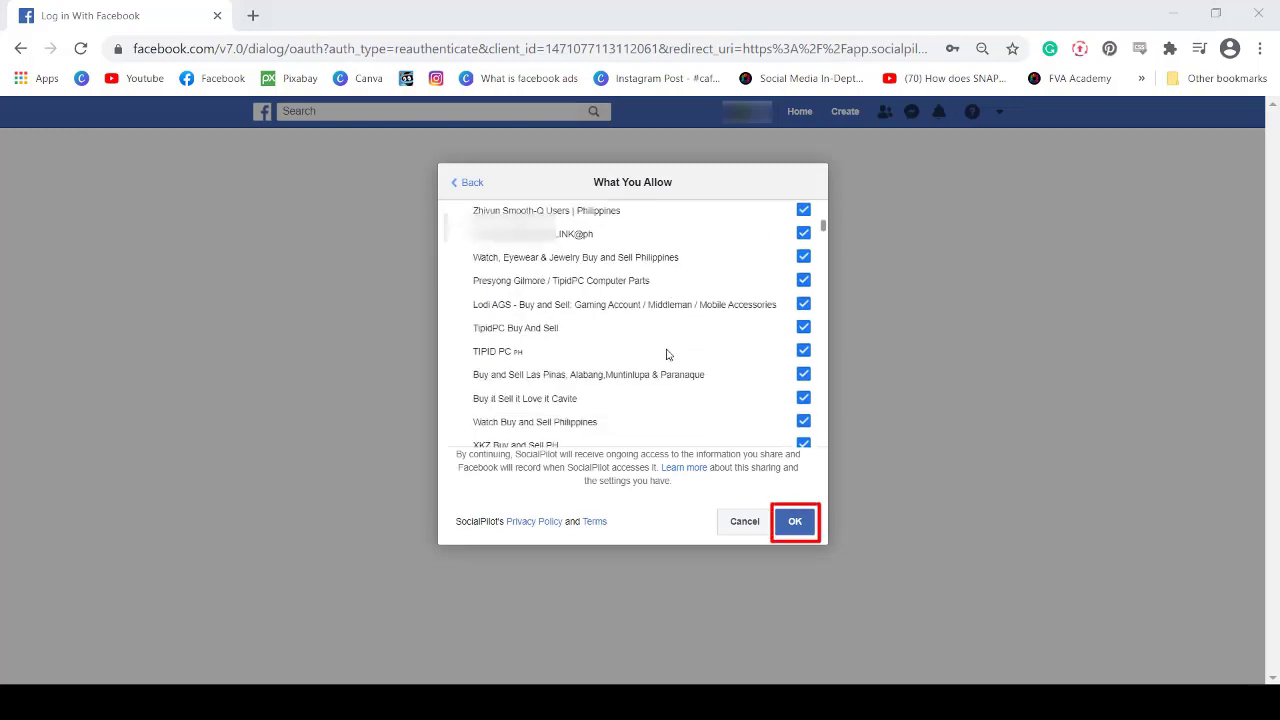
left_click(794, 522)
left_click(794, 522)
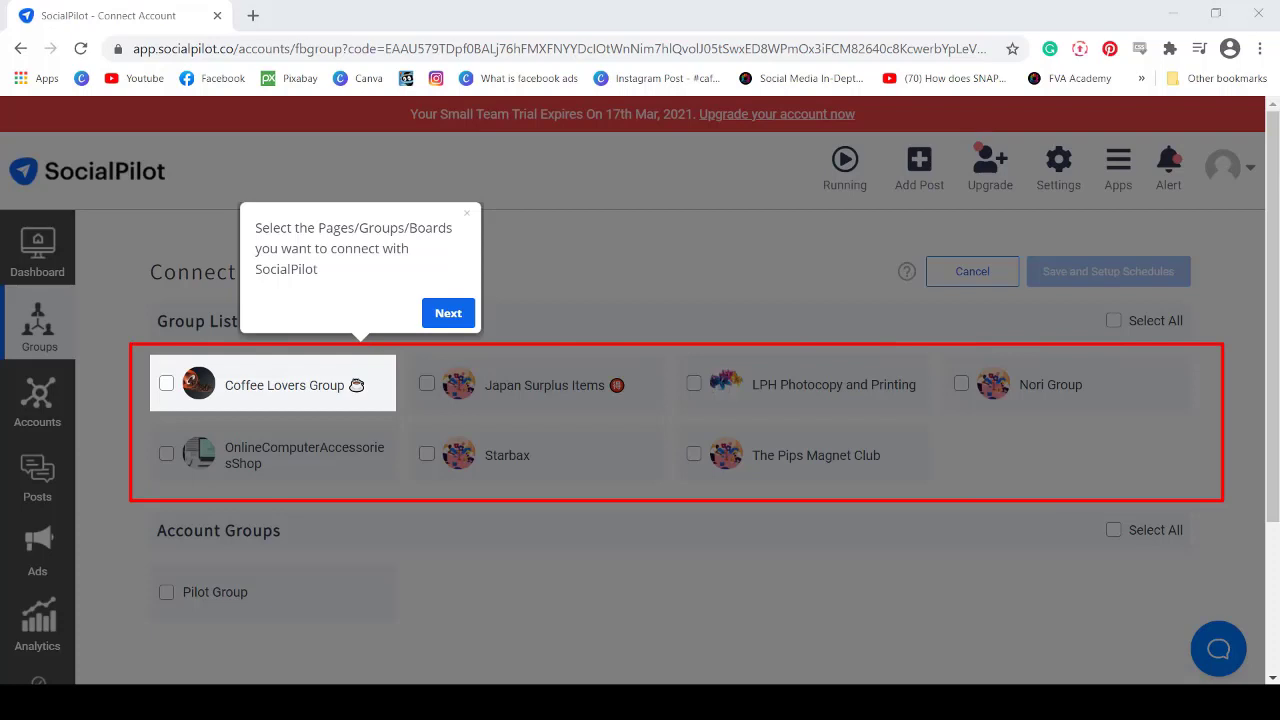
Select Coffee Lovers Group and save it for schedule setup.
left_click(448, 313)
left_click(166, 384)
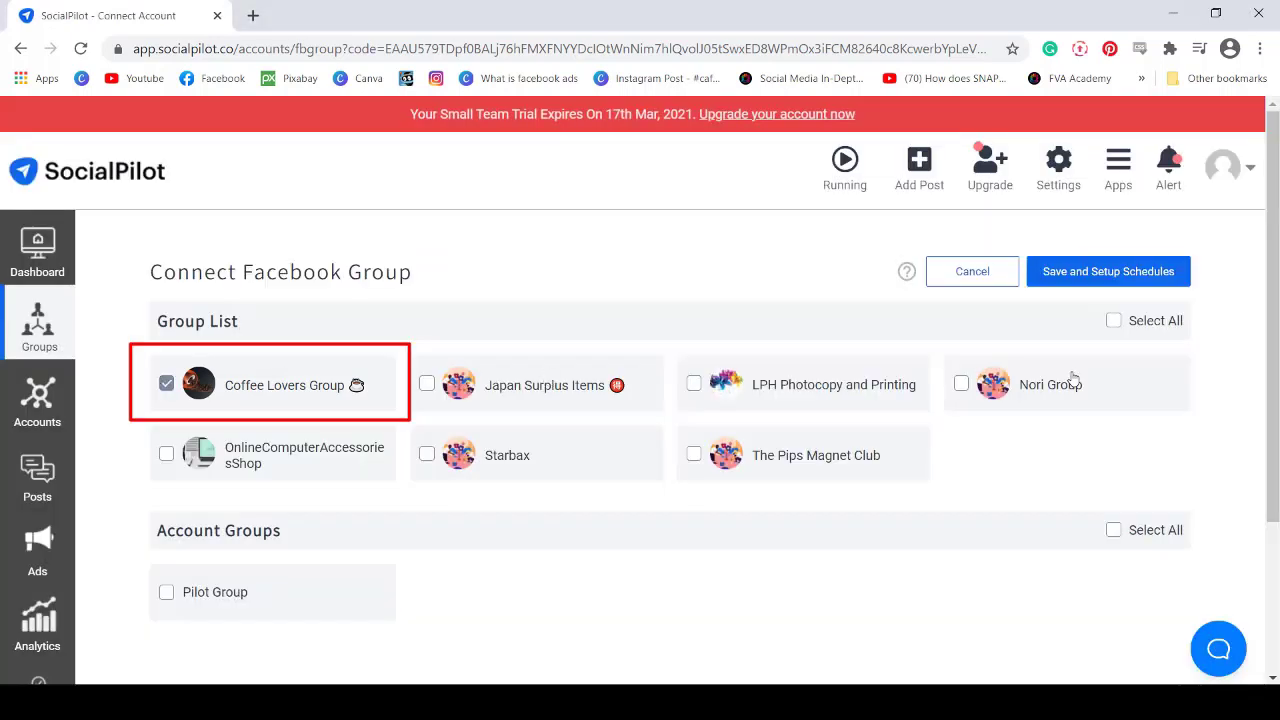
left_click(1160, 278)
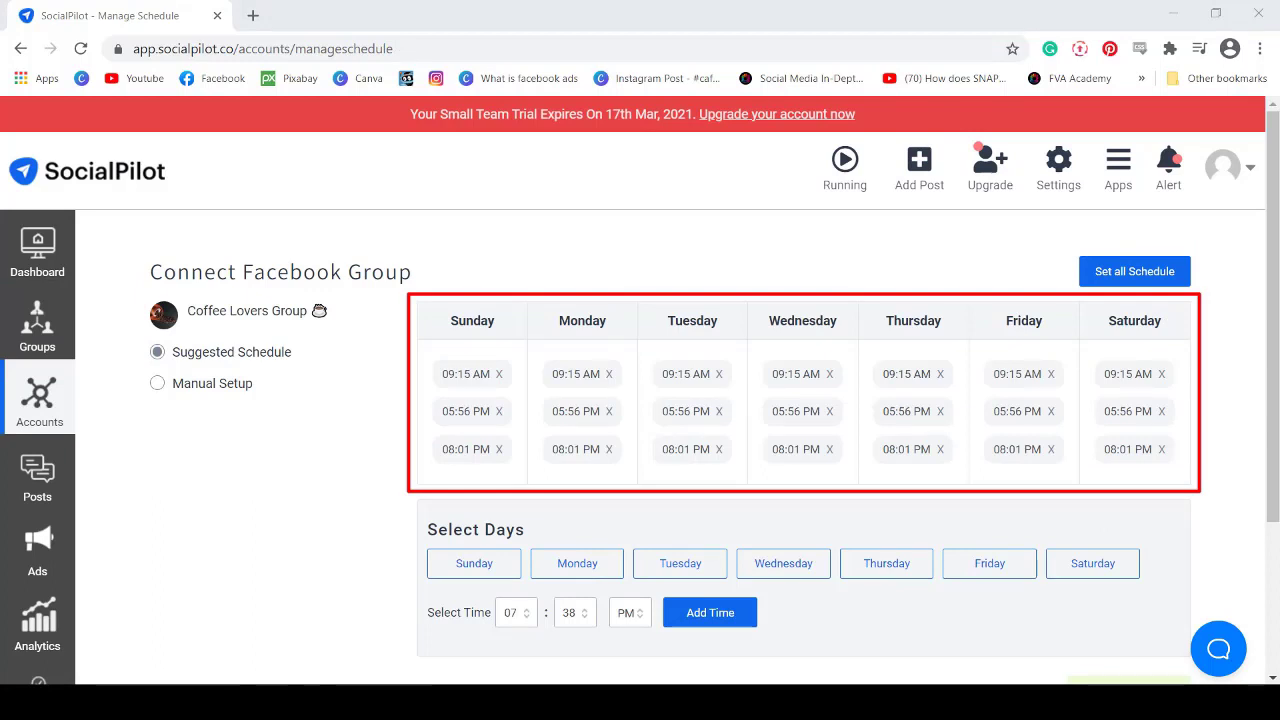
Manually add an 08:00 PM posting slot for Thursday and Wednesday.
left_click(157, 383)
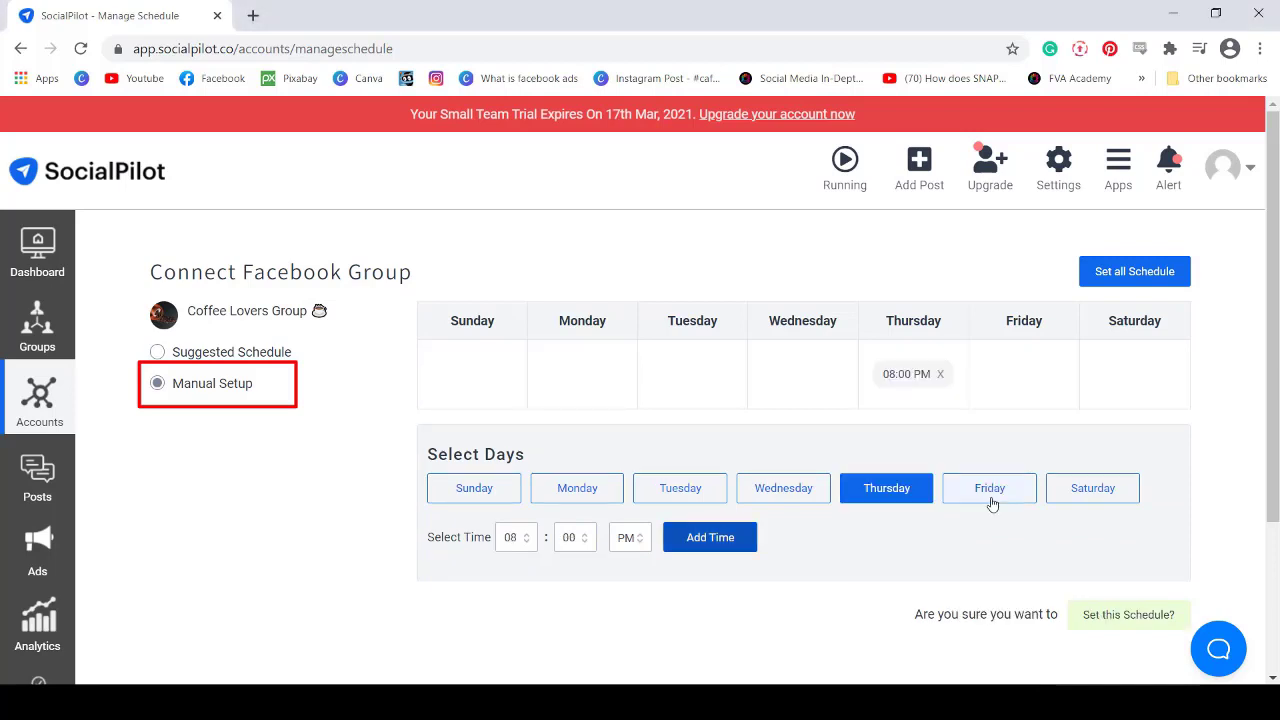
left_click(989, 490)
left_click(1092, 488)
left_click(718, 539)
left_click(752, 500)
left_click(745, 537)
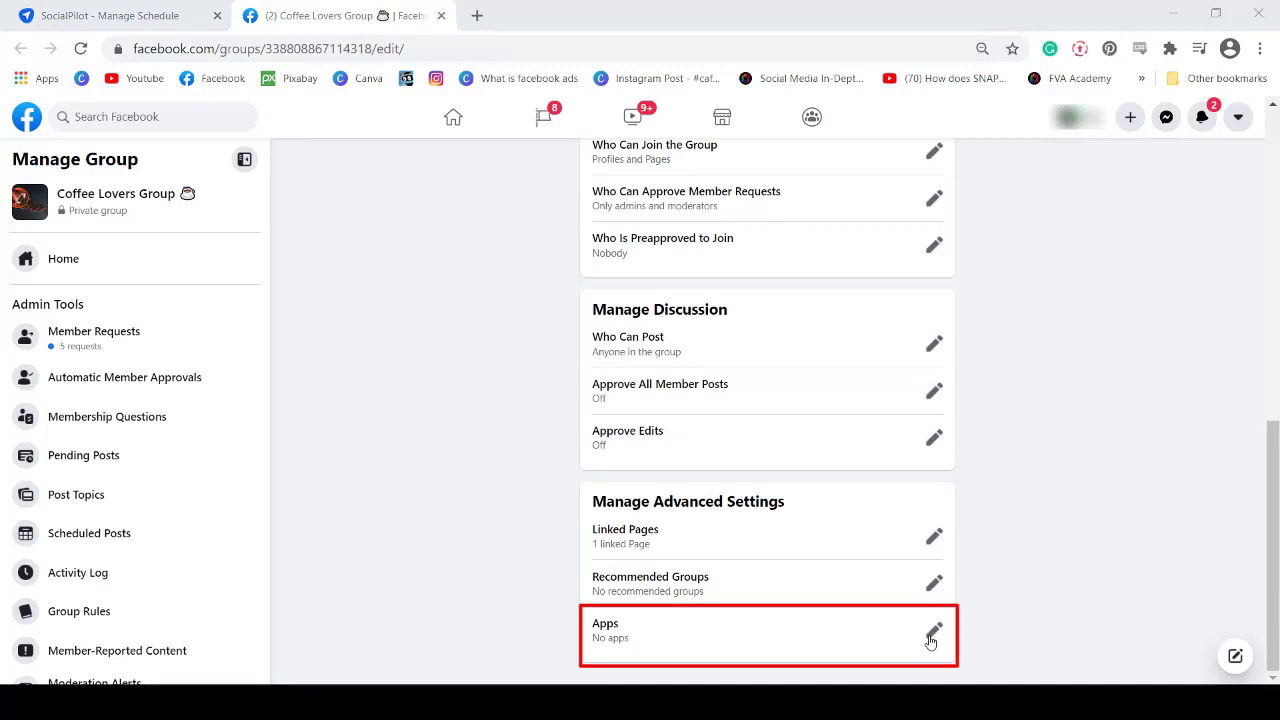
Search the group's apps for 'socialpilot' and pick the SocialPilot app to add.
left_click(932, 634)
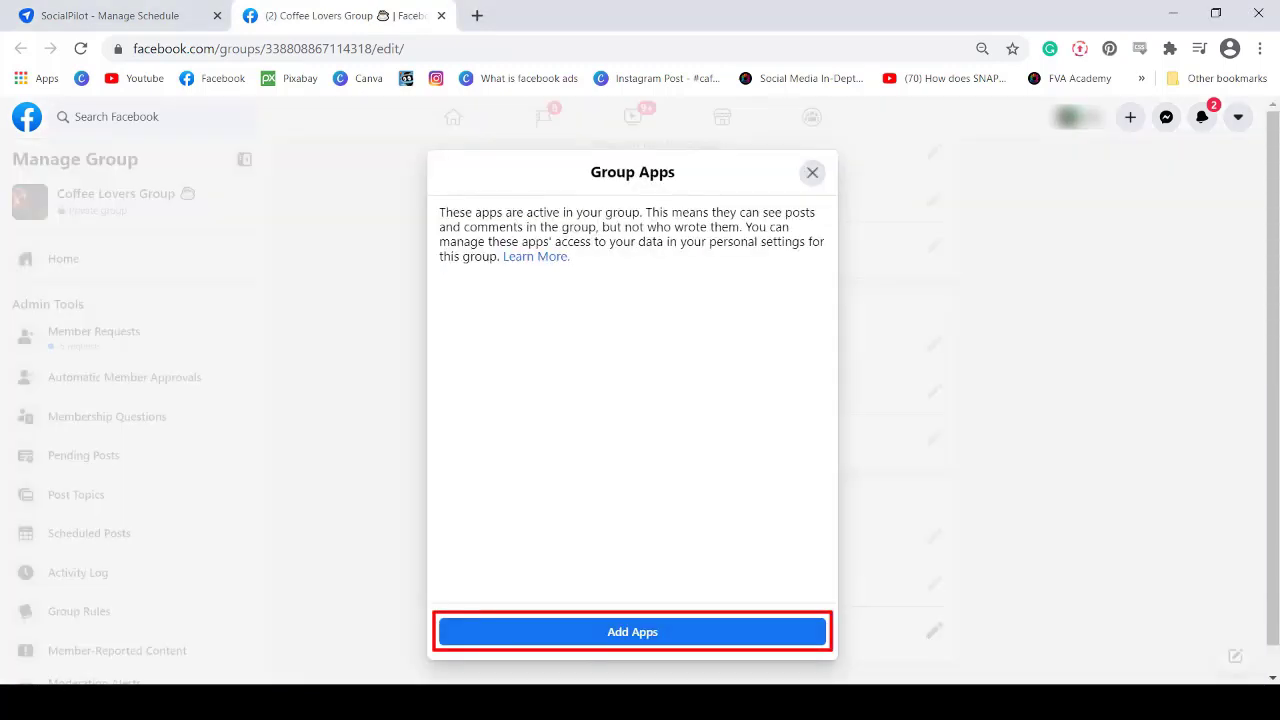
left_click(788, 641)
type("socialpilot")
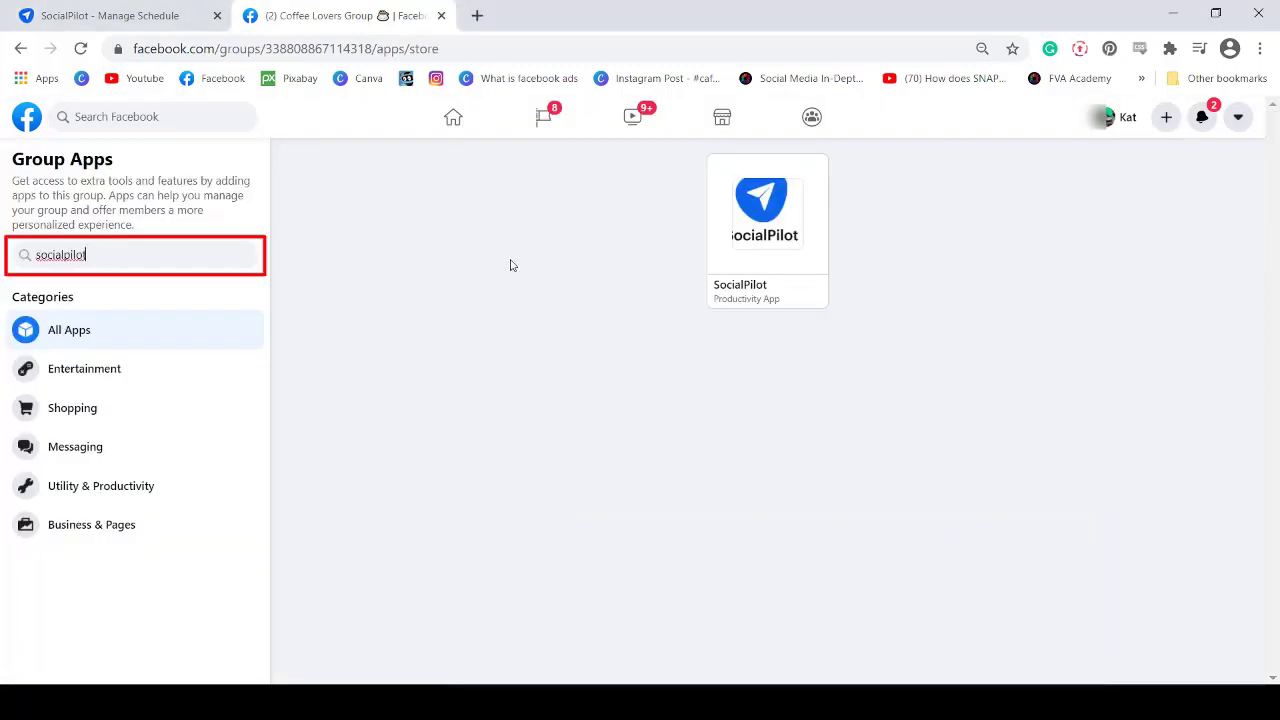
left_click(800, 294)
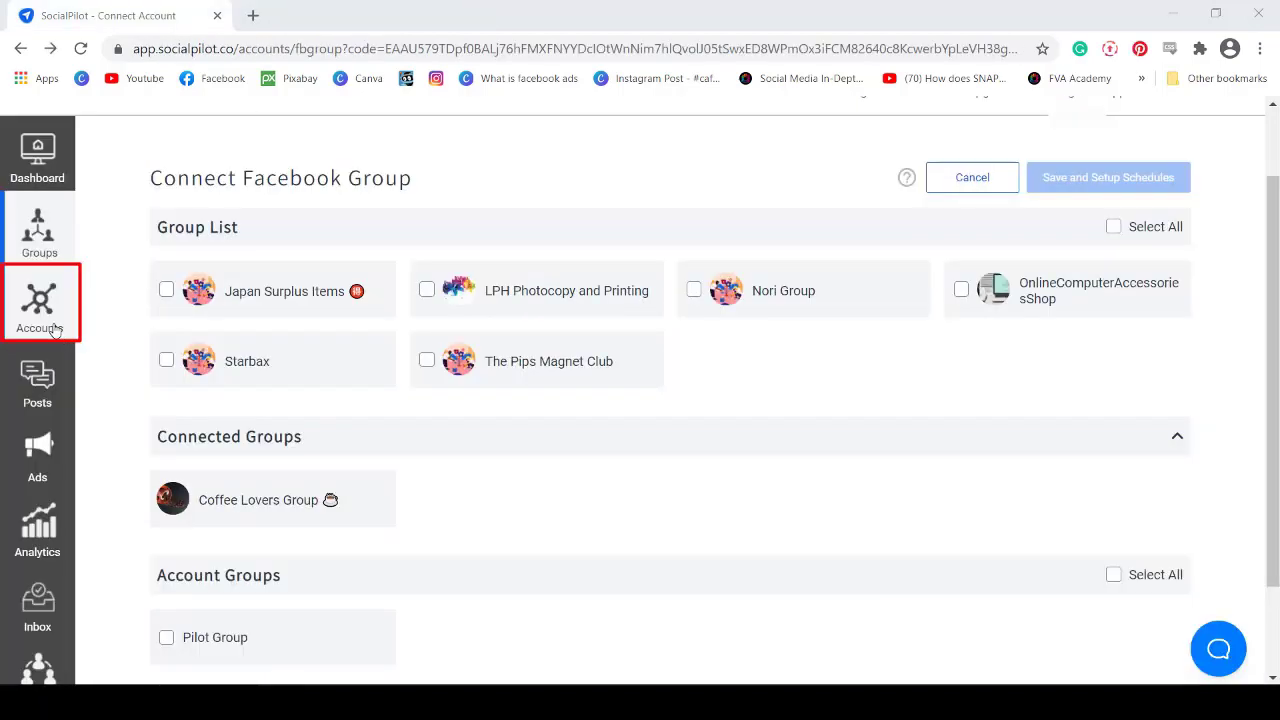
Open Manage Accounts to see Coffee Lovers Group running, closing the first-post welcome modal.
left_click(55, 326)
left_click(154, 211)
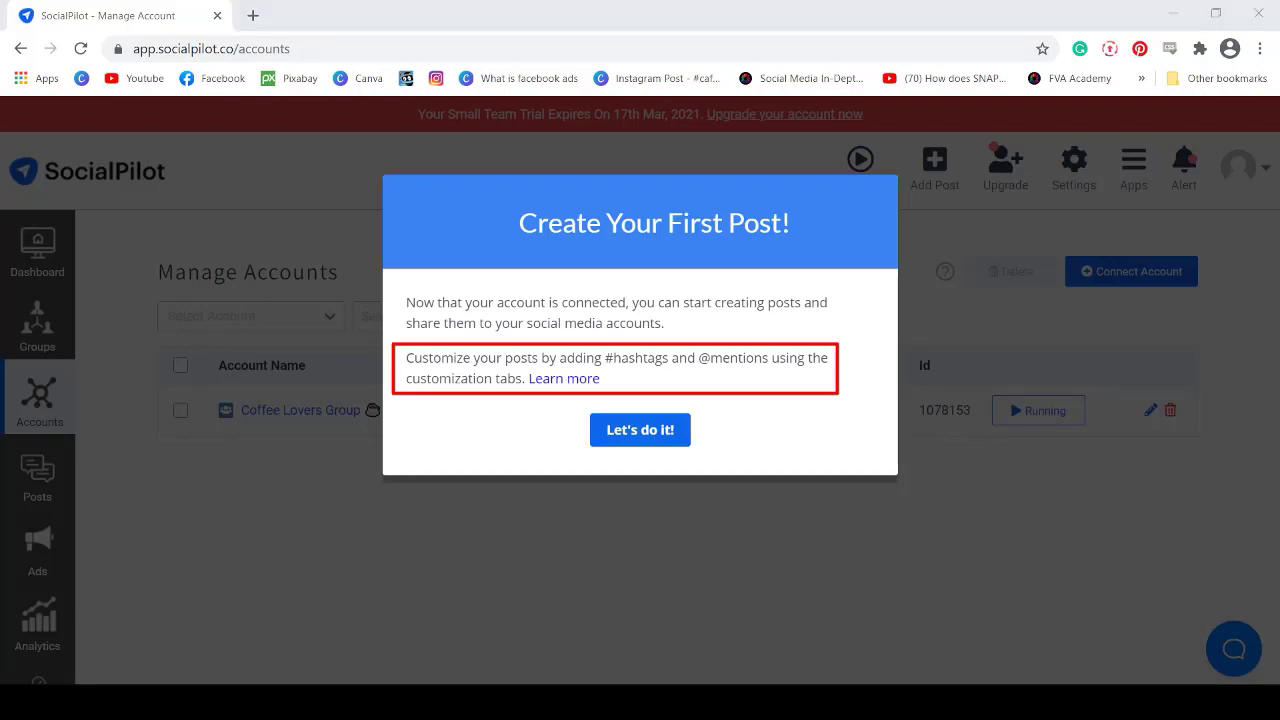
left_click(683, 429)
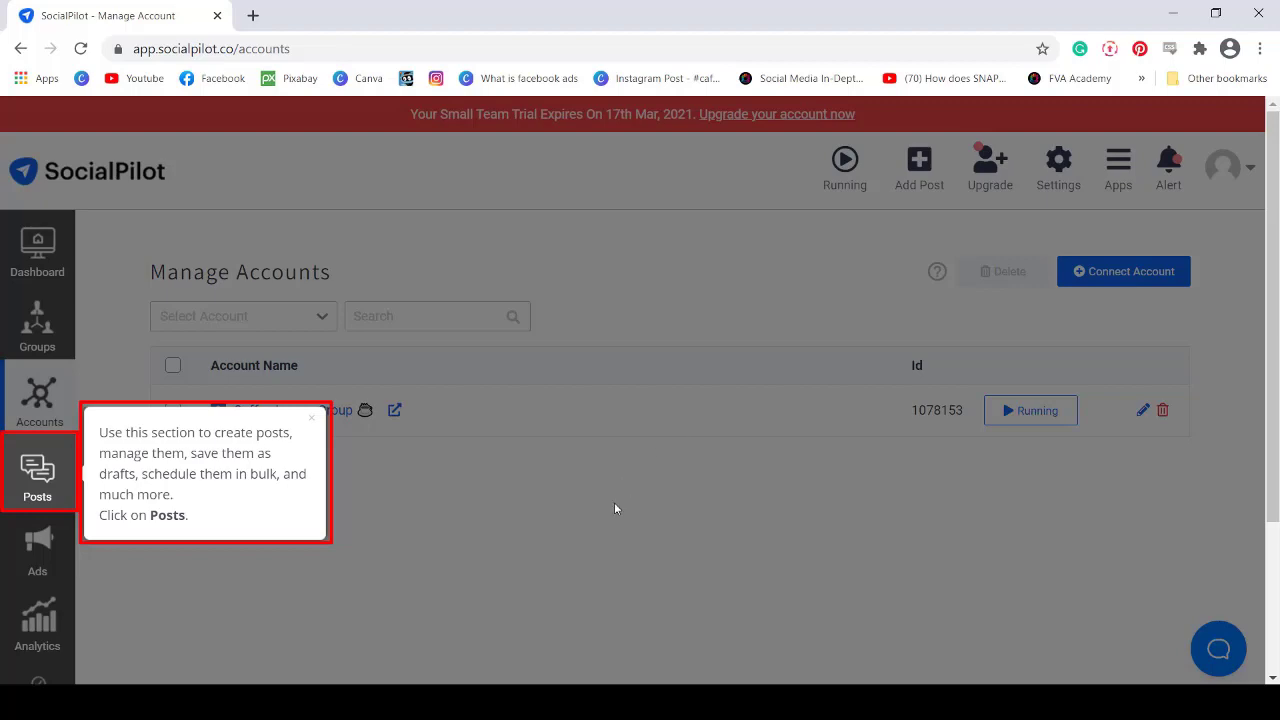
Open Create Post, skip the guided tour, and attach an image to the 'What's Your Type?' post.
left_click(37, 470)
left_click(172, 254)
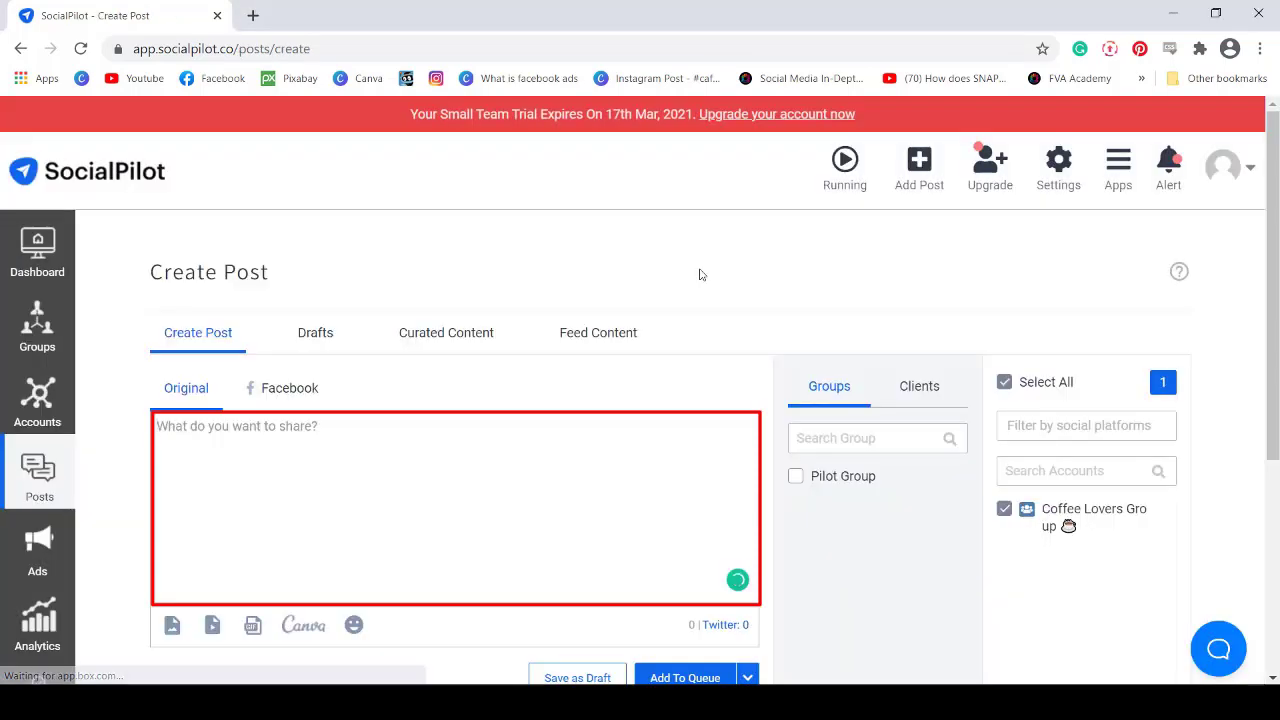
key("Return")
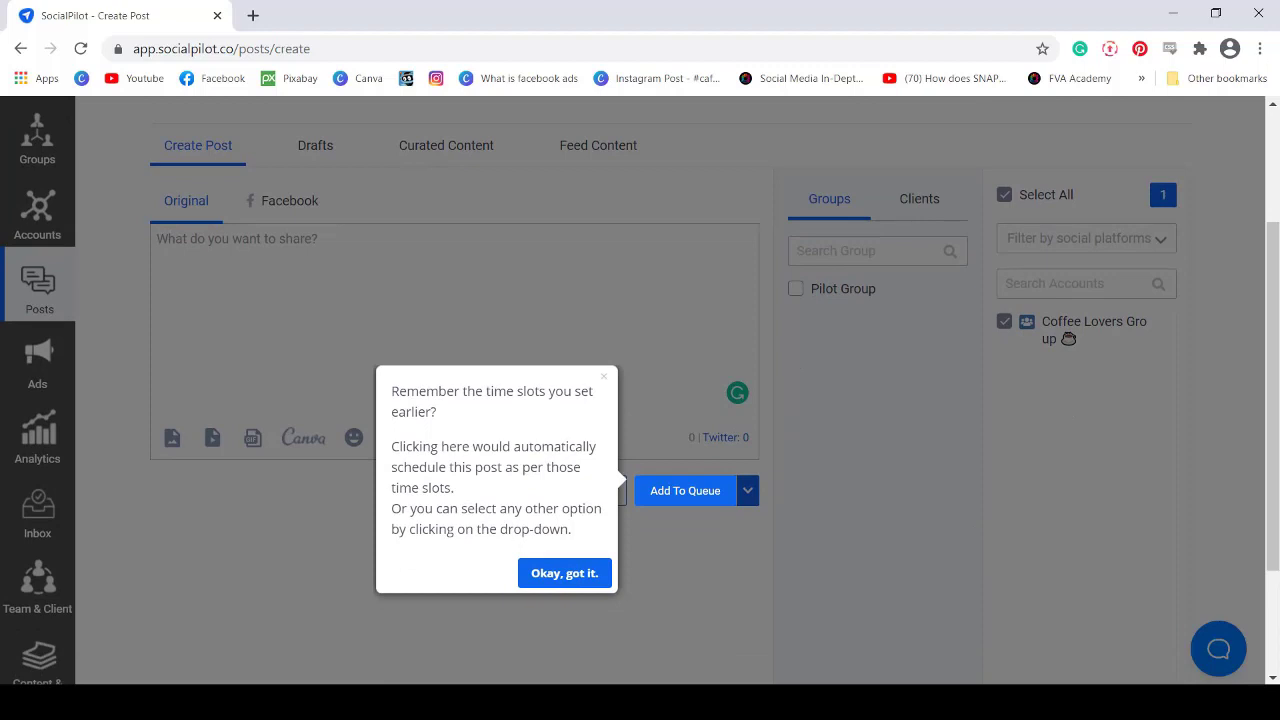
key("Return")
left_click(747, 490)
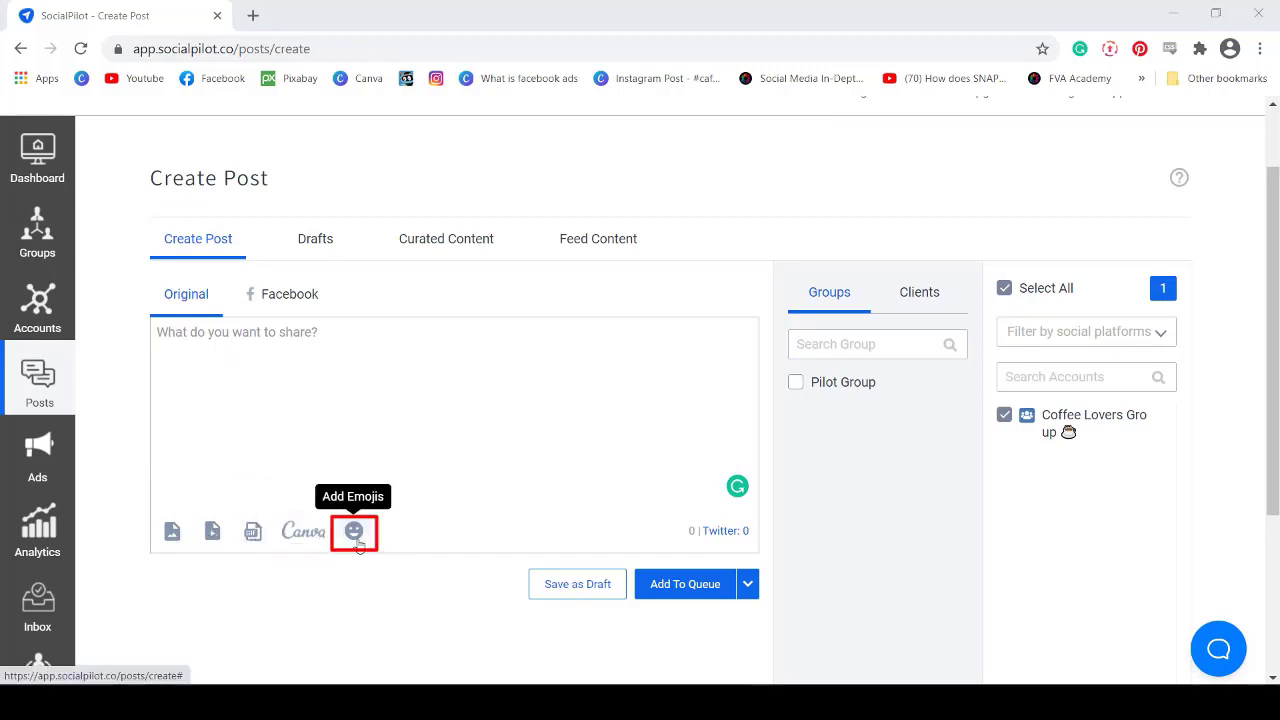
left_click(172, 531)
scroll(172, 531, "down", 1)
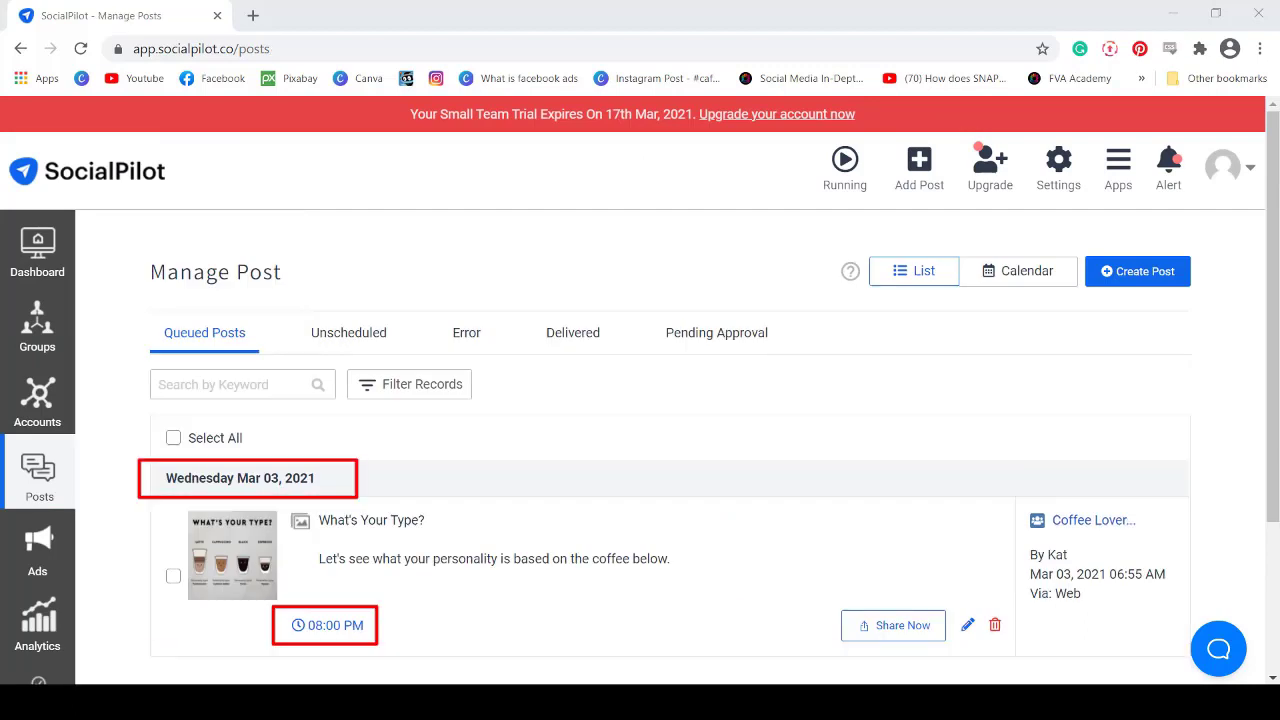
Save the Singapore timezone in the account settings.
left_click(1066, 180)
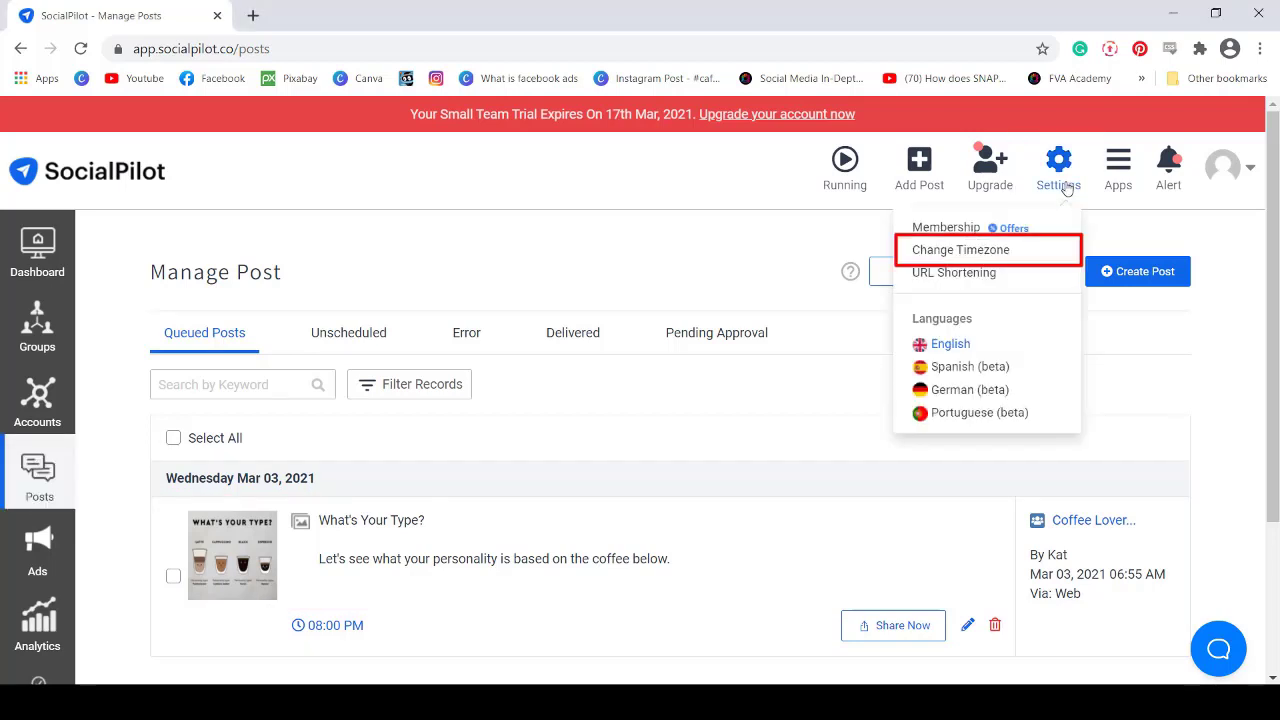
left_click(1012, 250)
left_click(1143, 245)
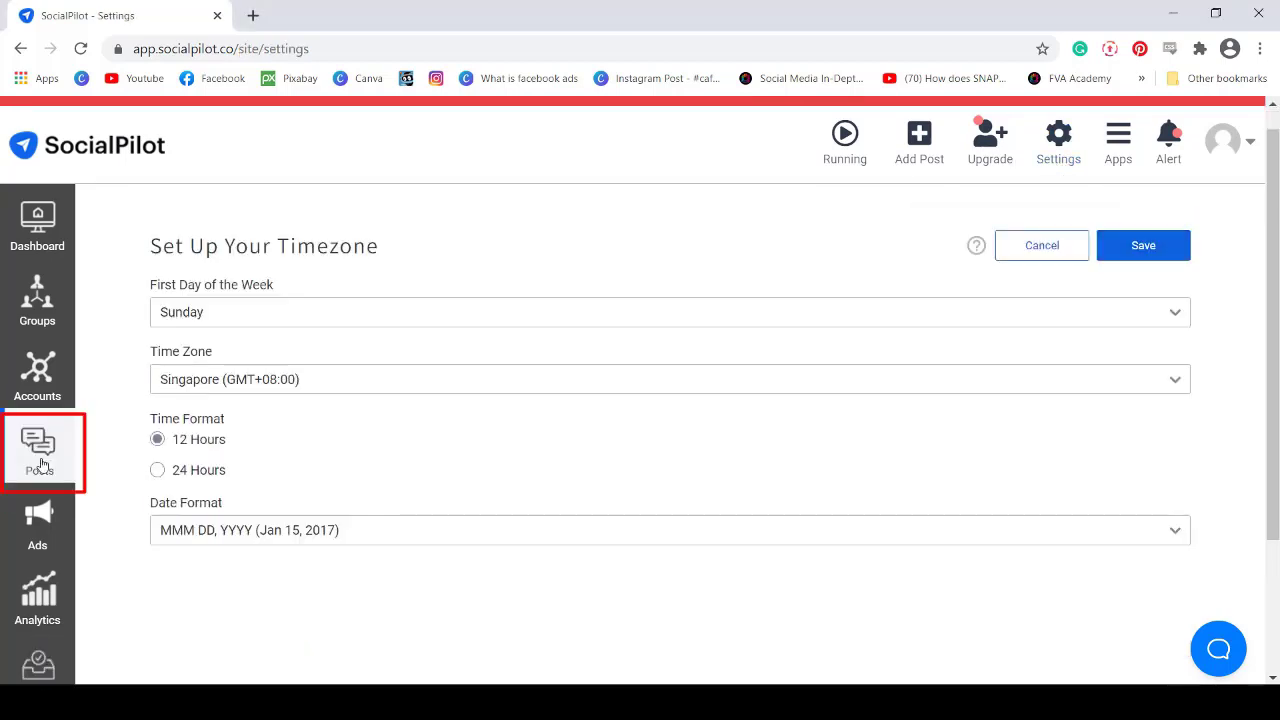
Preview the queued 09:00 PM Thursday post on the calendar, then open a post's scheduling date.
mouse_move(37, 455)
left_click(180, 274)
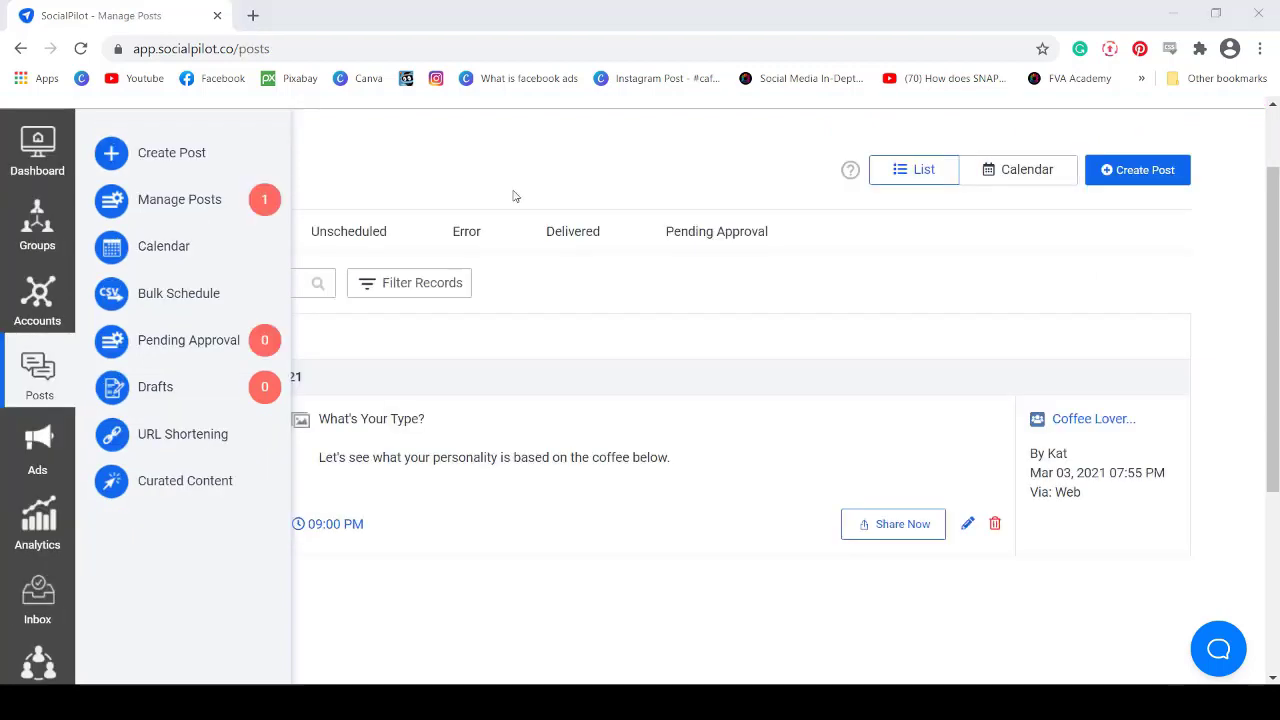
left_click(157, 251)
left_click_drag(1271, 346, 1271, 341)
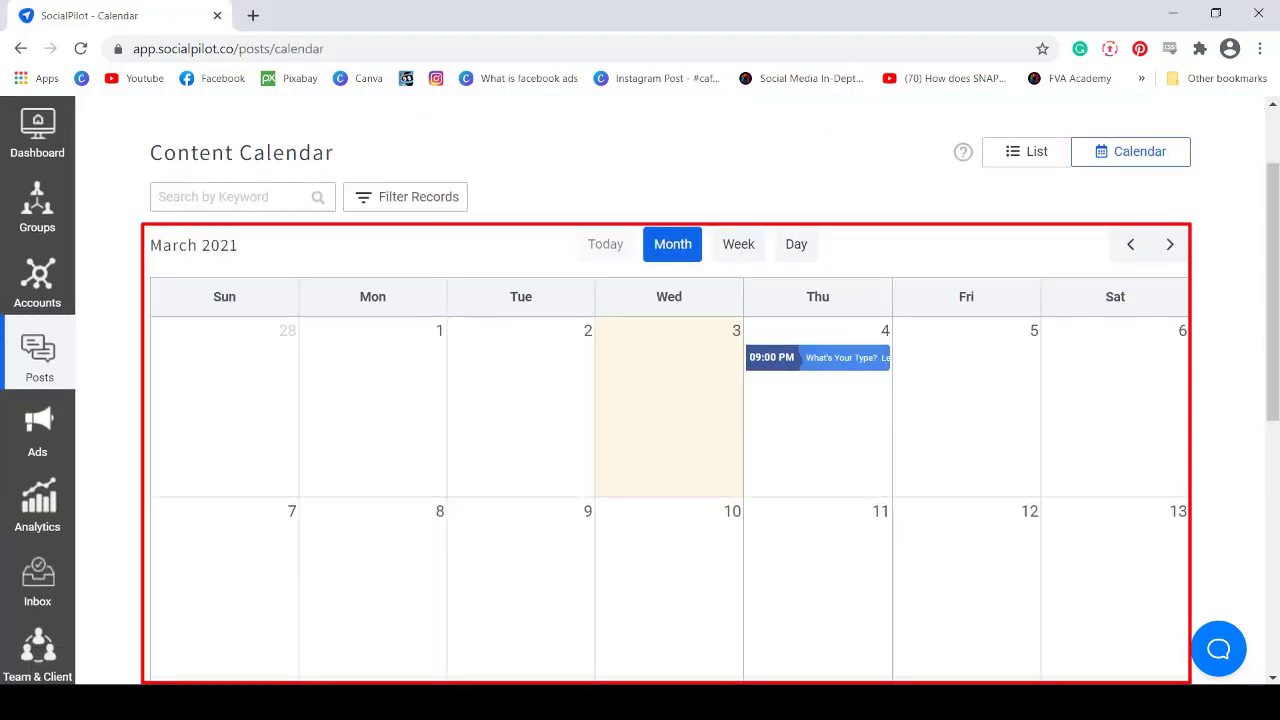
scroll(812, 400, "down", 1)
left_click(812, 338)
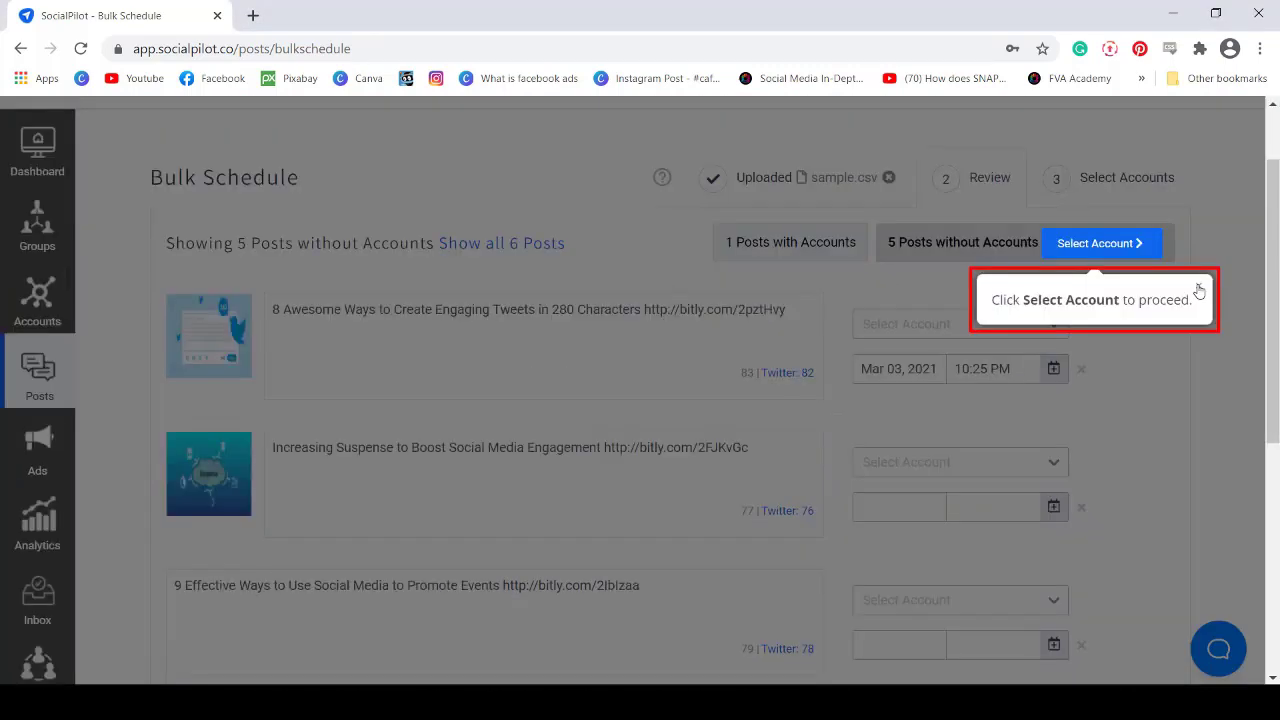
left_click(1199, 290)
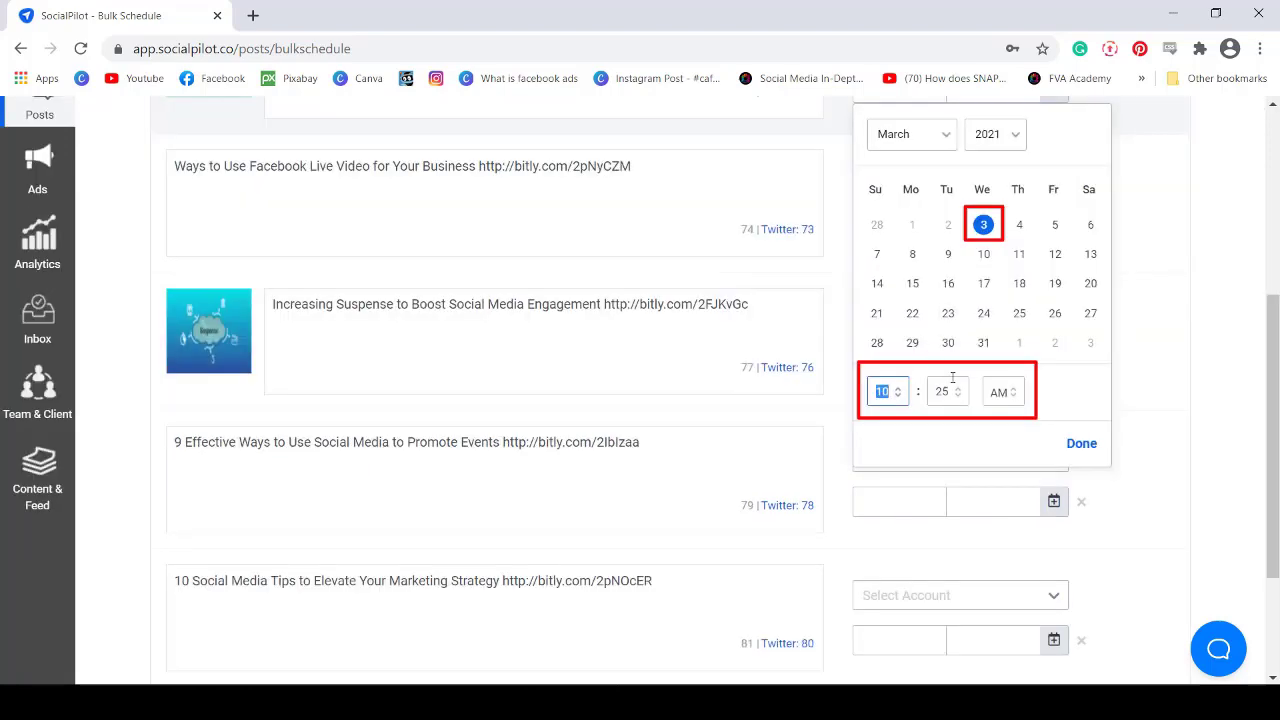